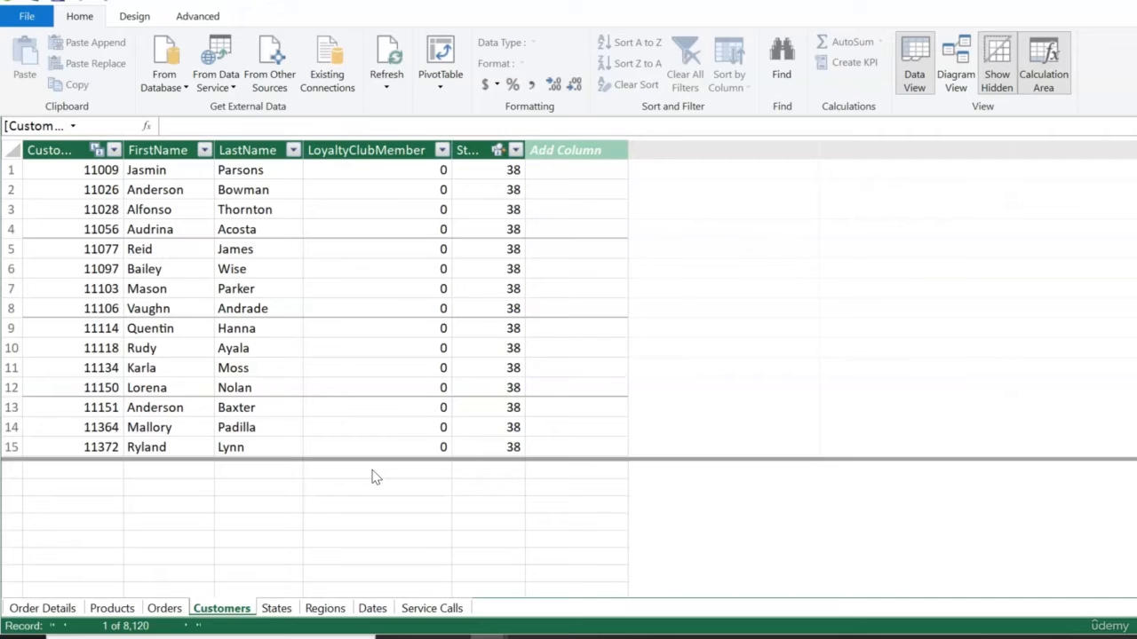
- Start a new calculated column in the Customers table with a formula referencing Customers[FirstName]
click(591, 274)
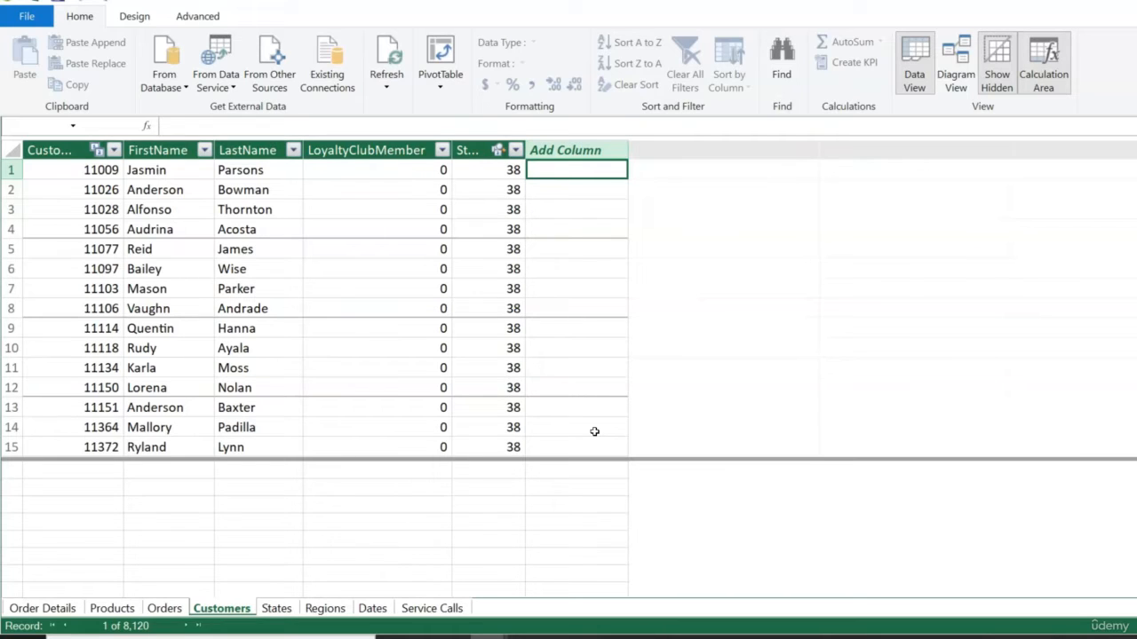
text(=)
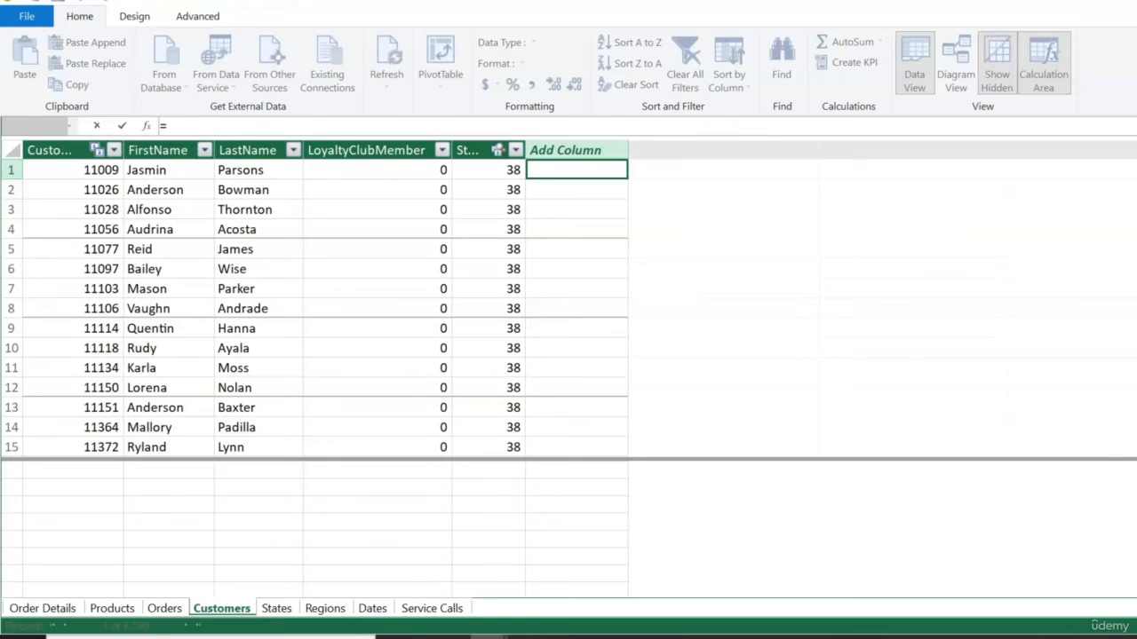
text(fir)
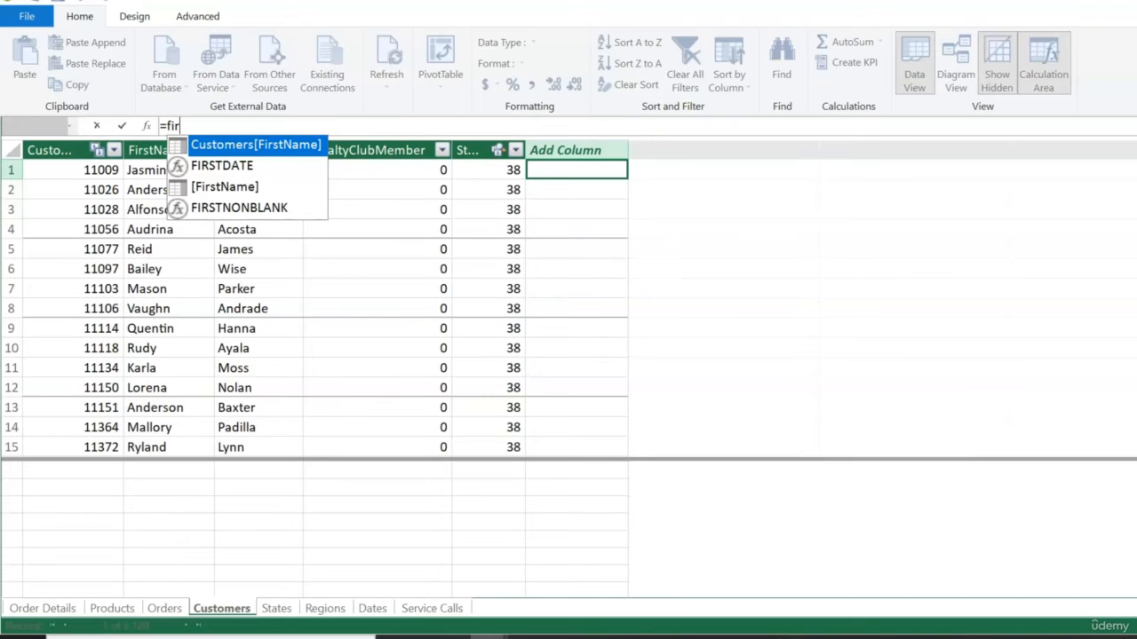
key(Down)
key(Down)
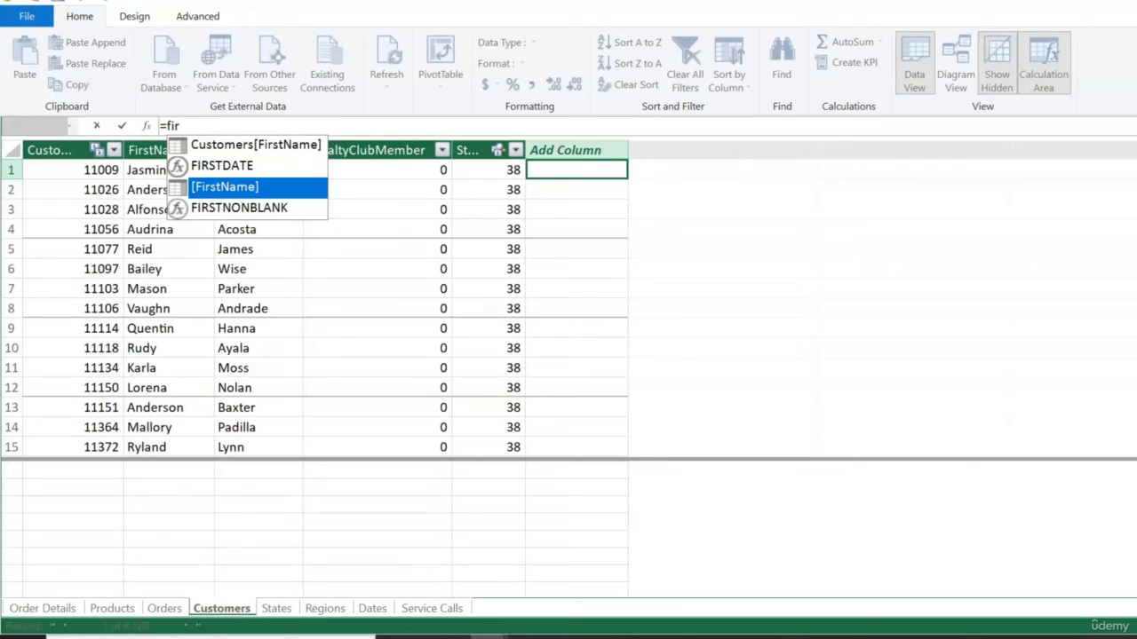
key(Up)
key(Up)
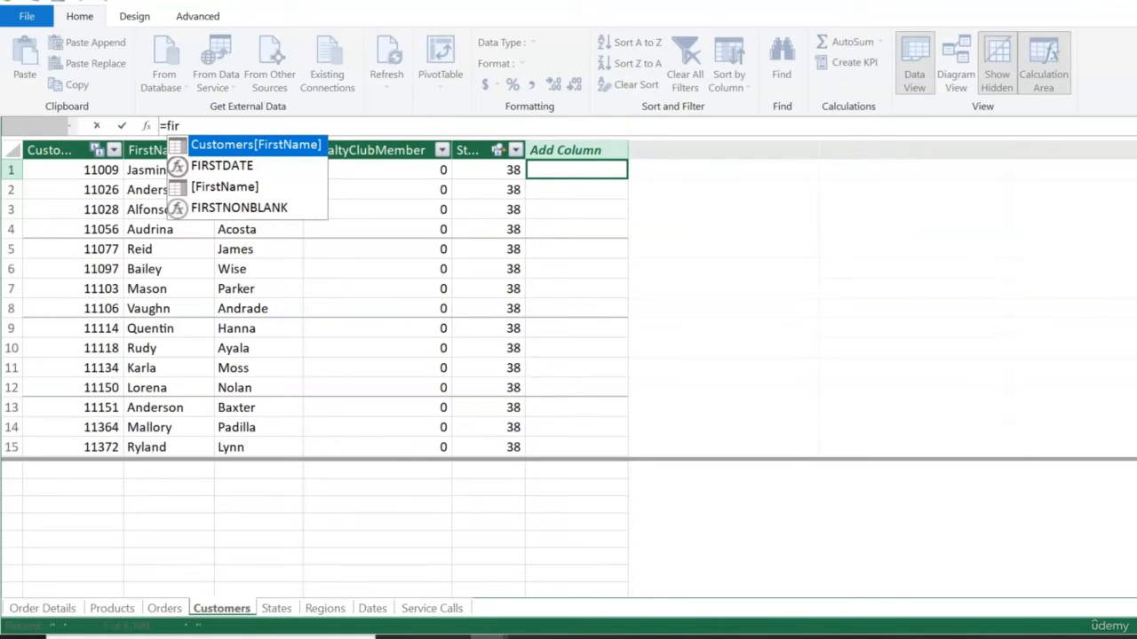
key(Tab)
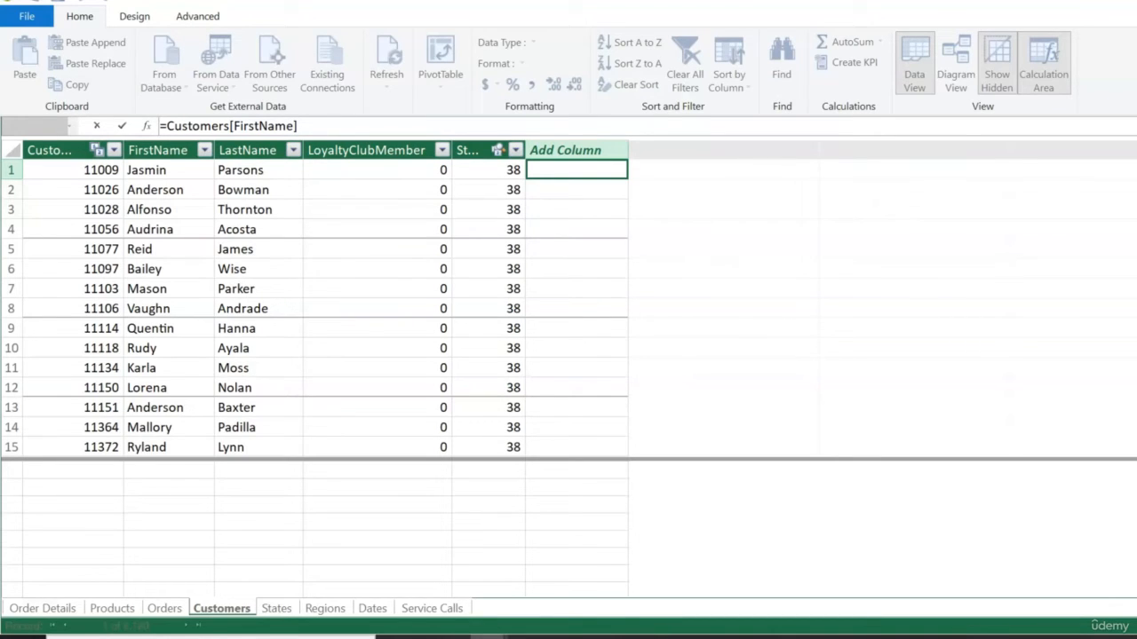
- Complete the formula as =Customers[FirstName]&" "&Customers[LastName] to join both names with a space
text(&)
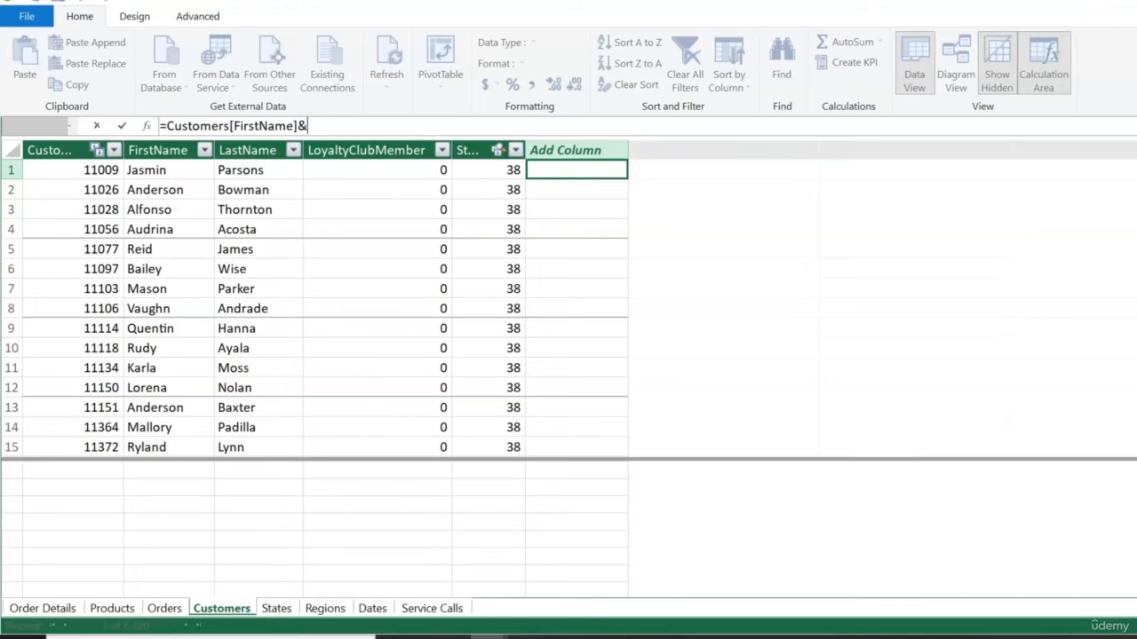
text(")
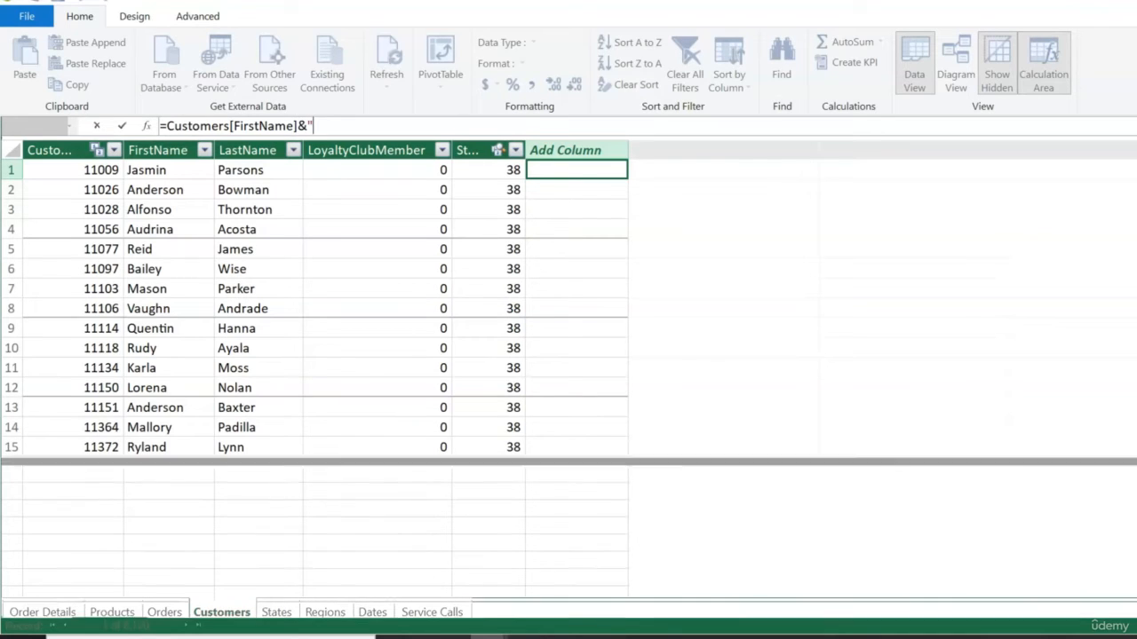
text( ")
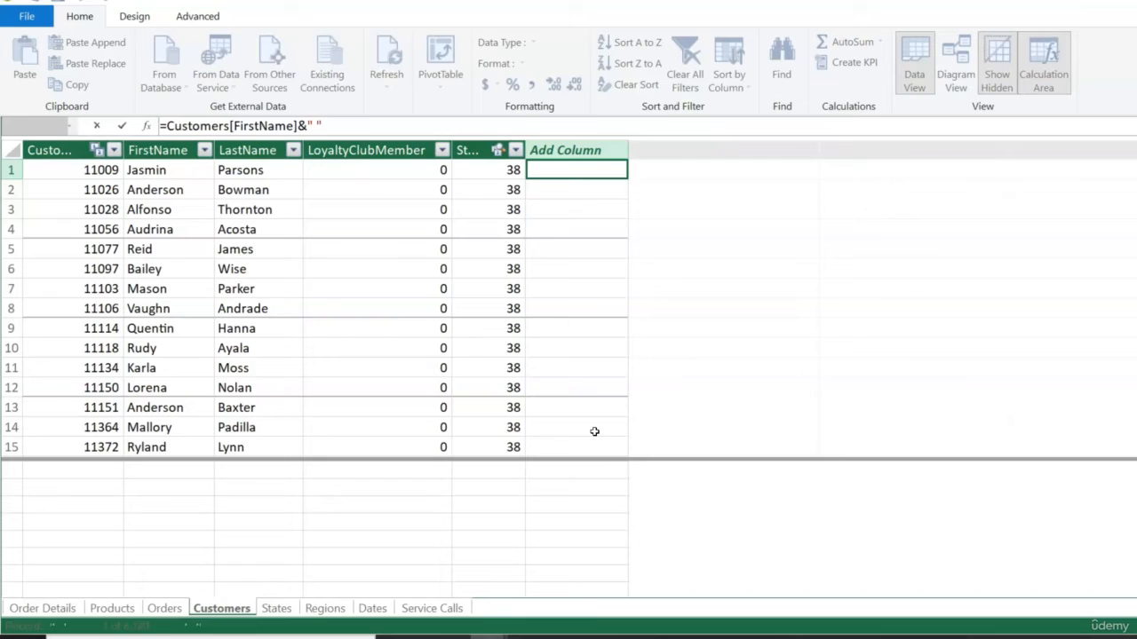
text(&)
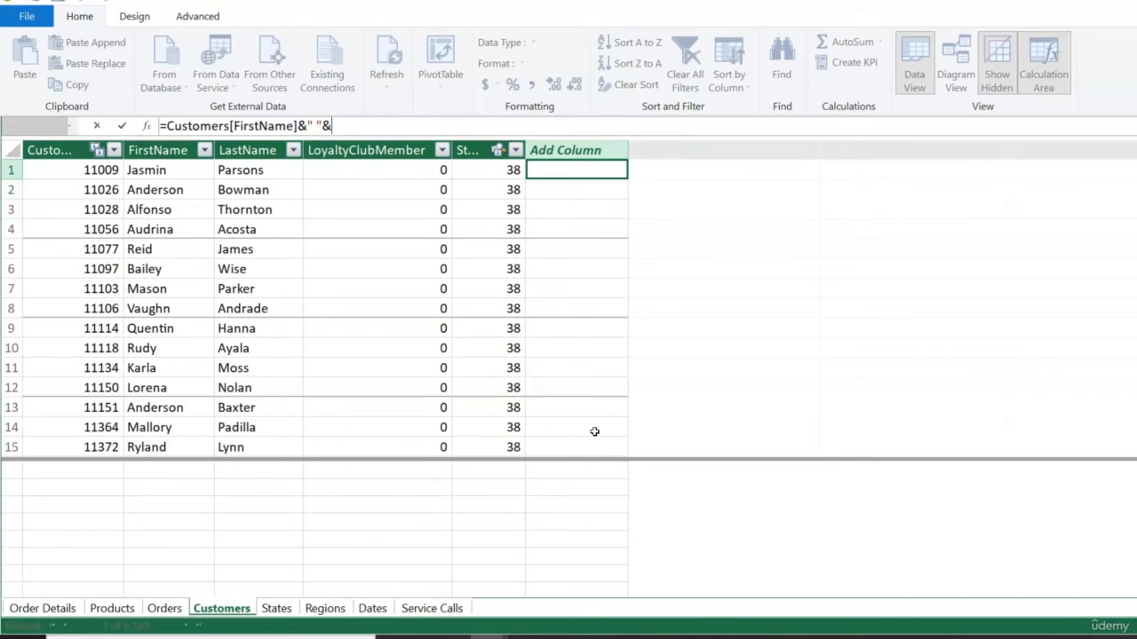
text(last)
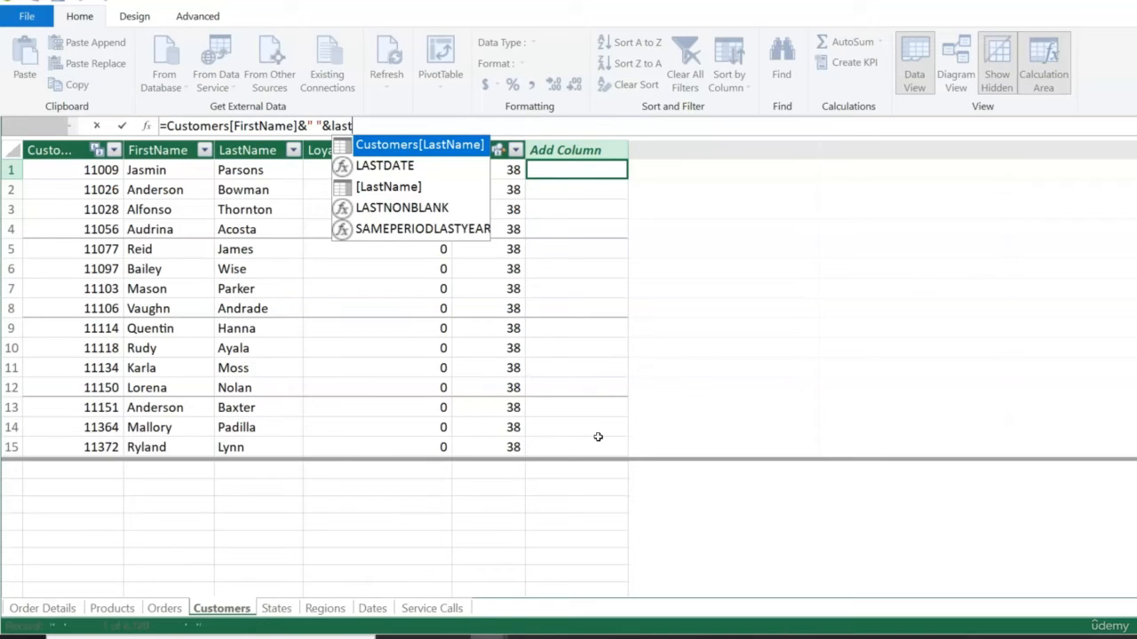
key(Tab)
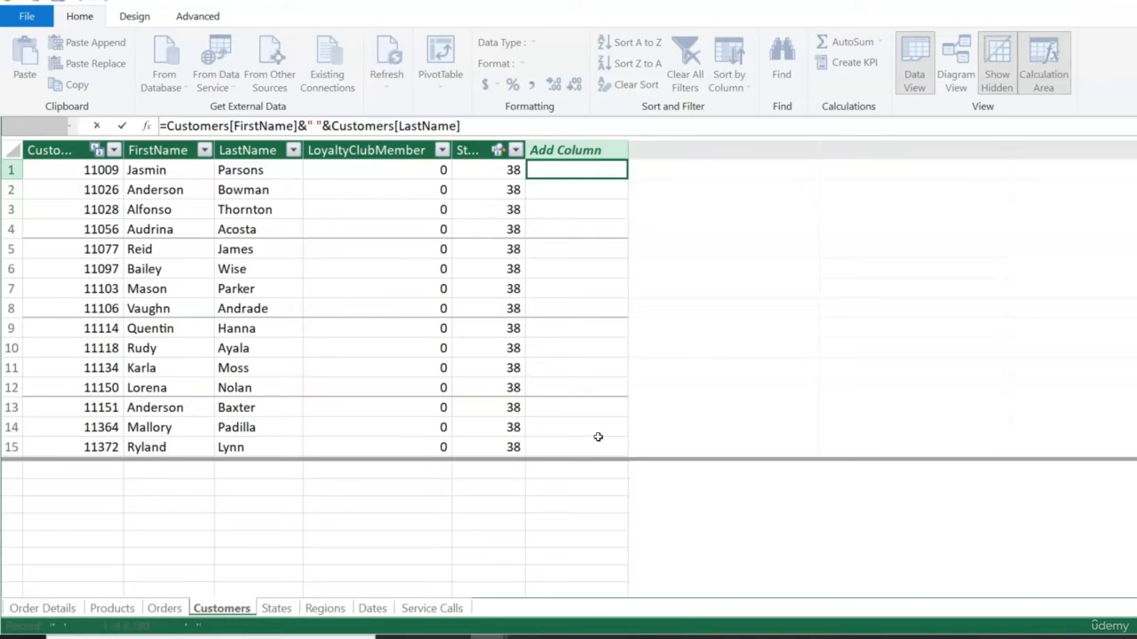
key(Return)
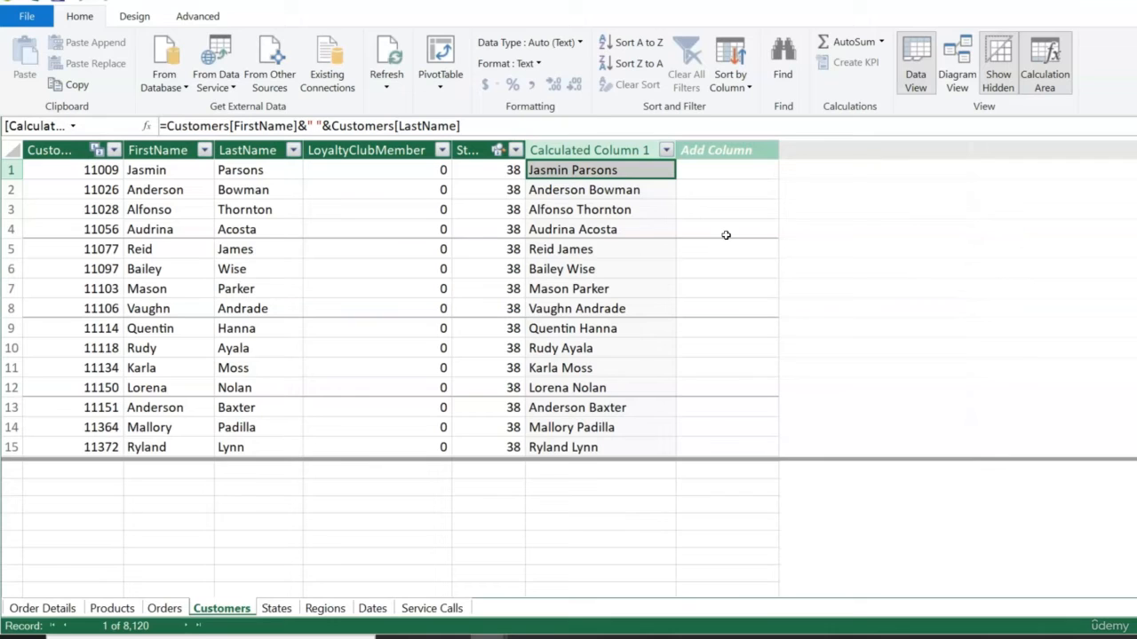
- Rename the new calculated column in the Customers table as CustomerName
double_click(600, 151)
key(BackSpace)
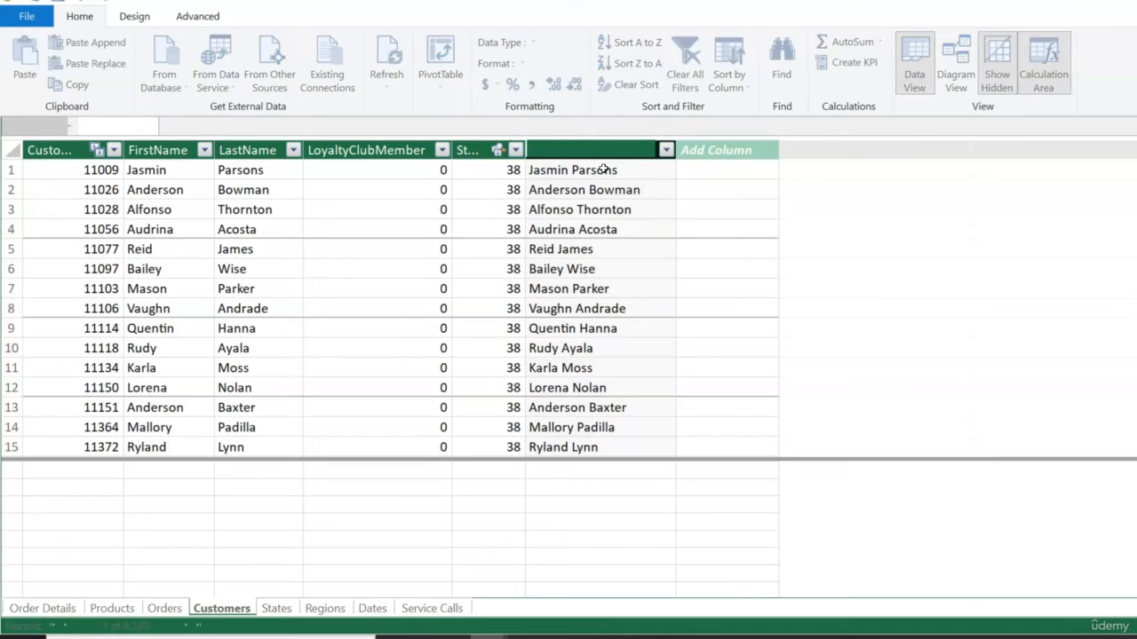
text(CustomerName)
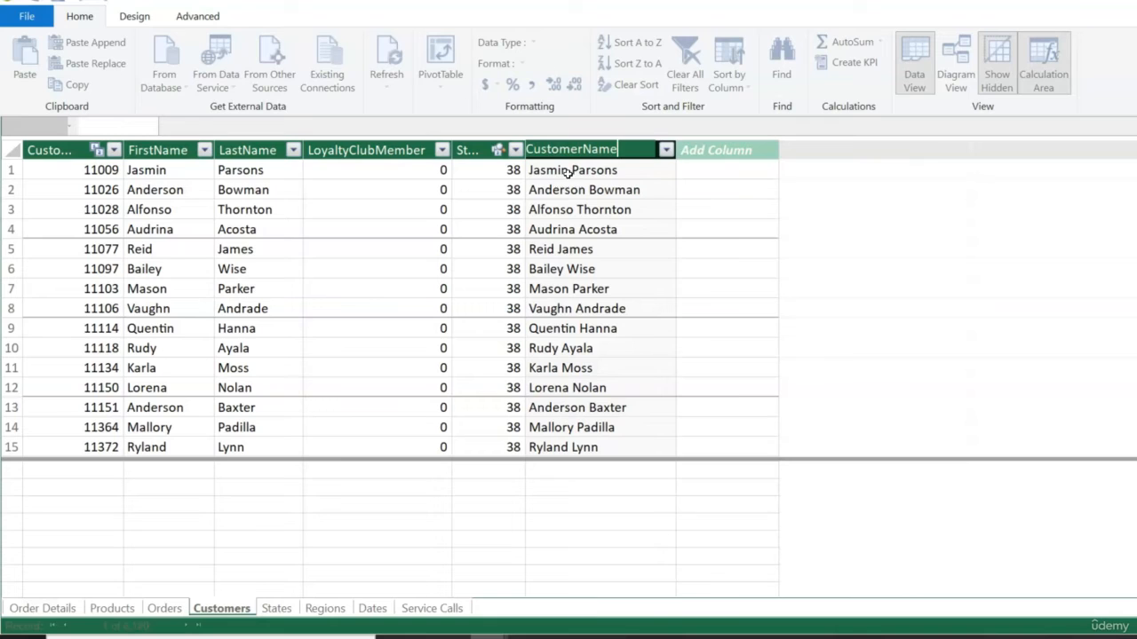
key(Return)
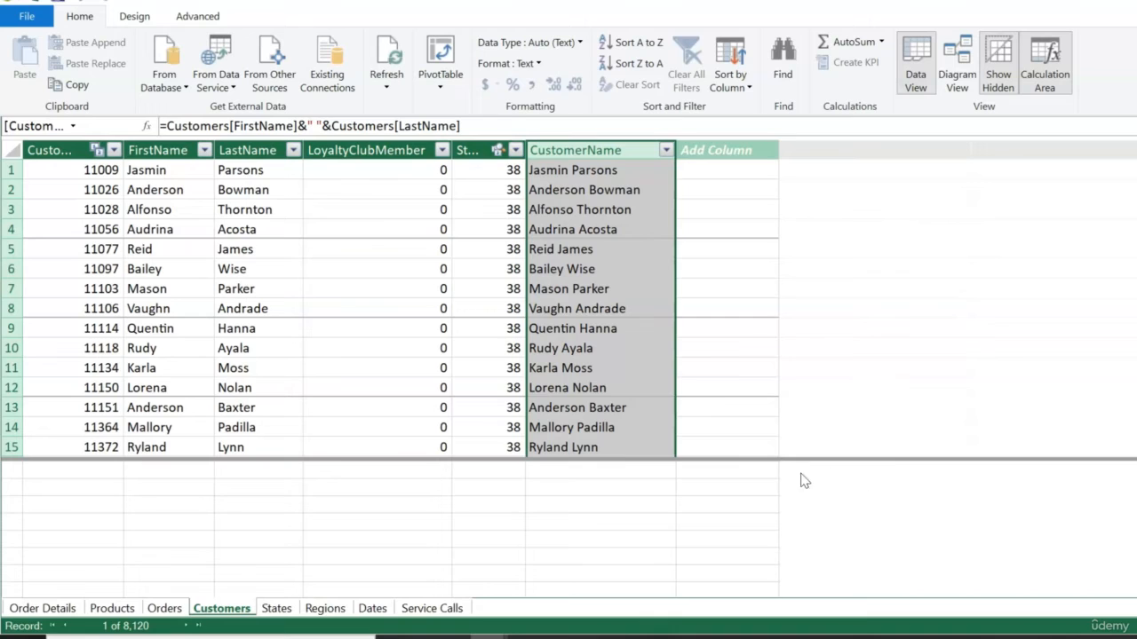
- Switch to the Excel workbook and insert a PivotTable from the workbook's Data Model at cell B2 of Sheet1
mouse_move(419, 632)
click(414, 592)
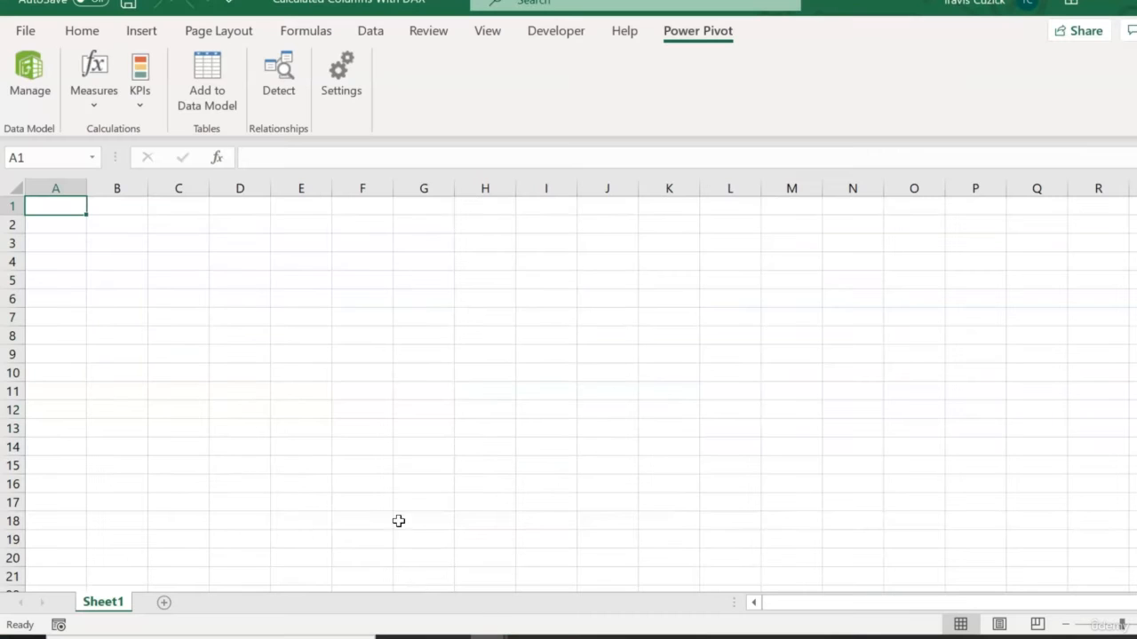
click(115, 222)
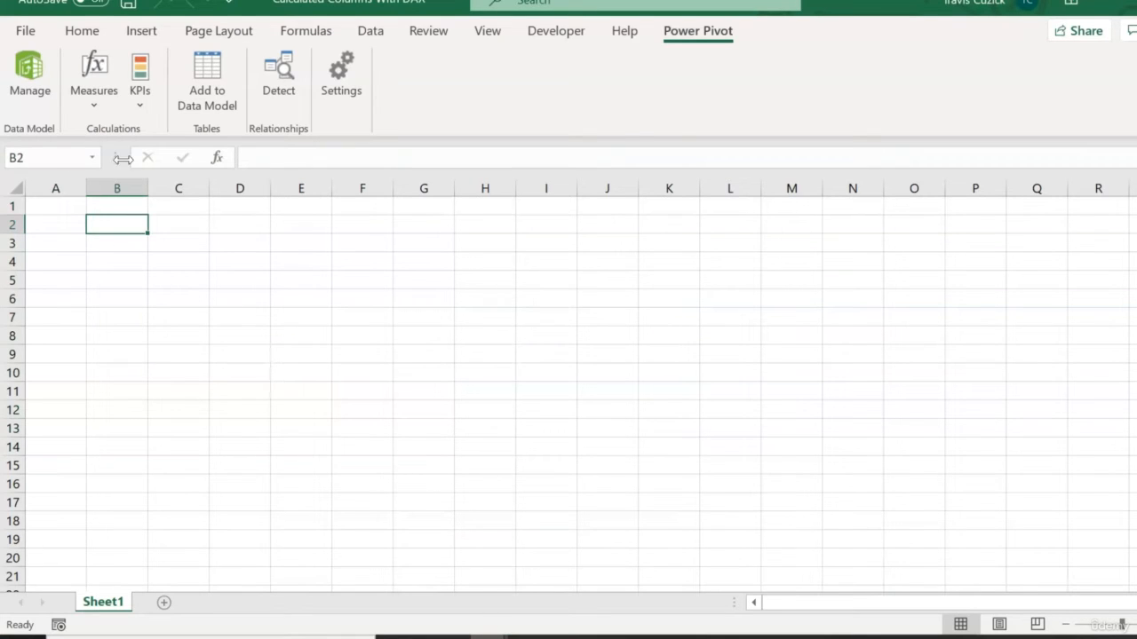
click(137, 36)
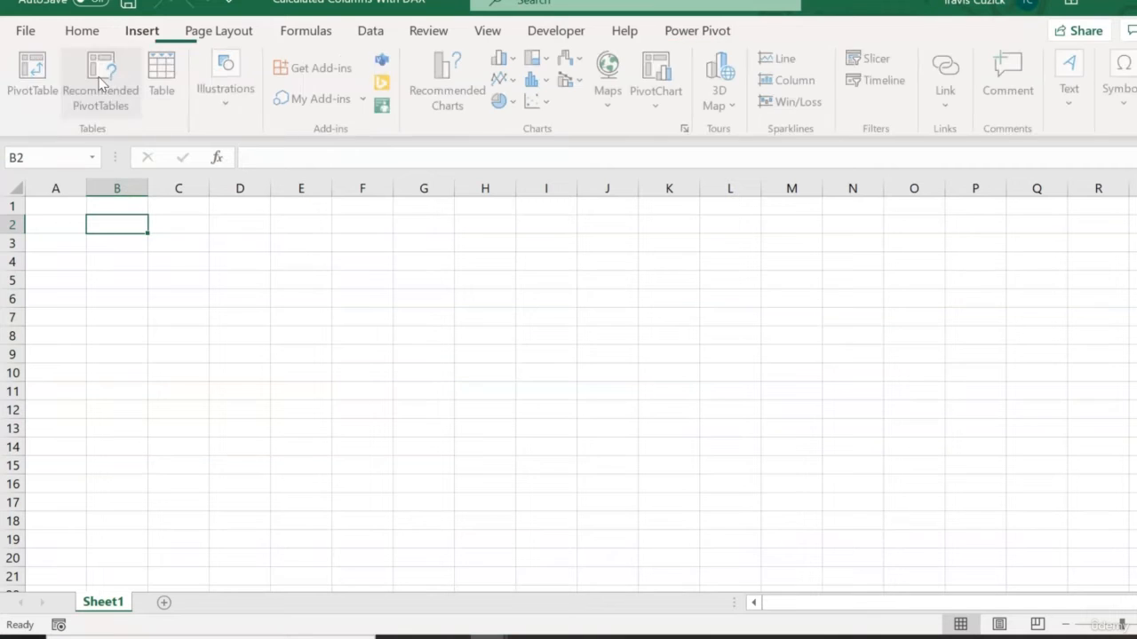
click(29, 76)
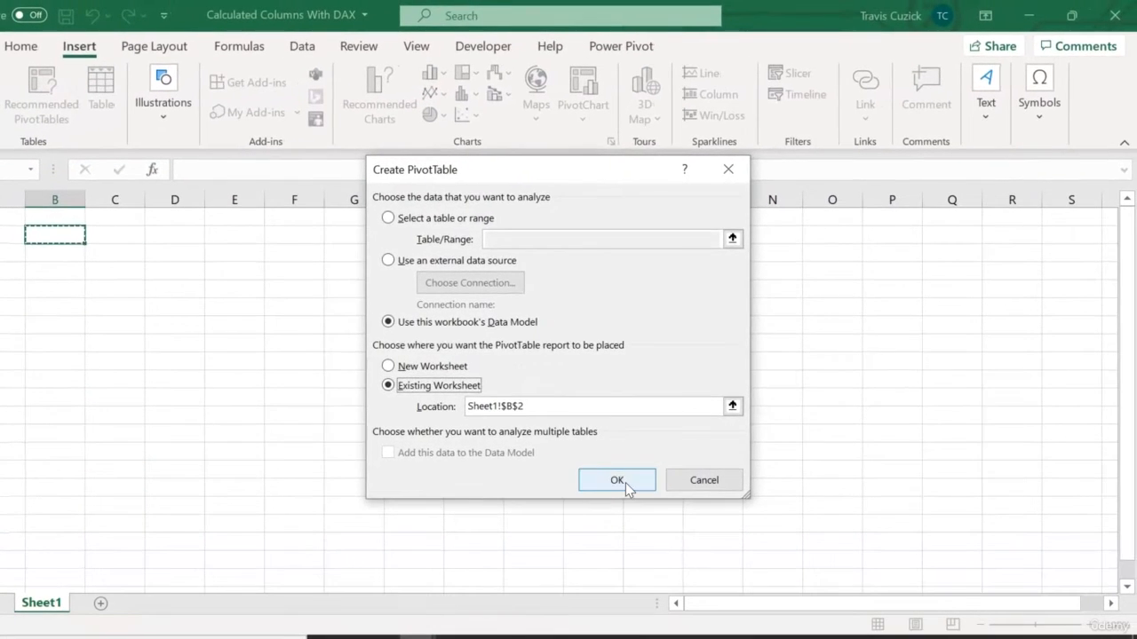
click(681, 477)
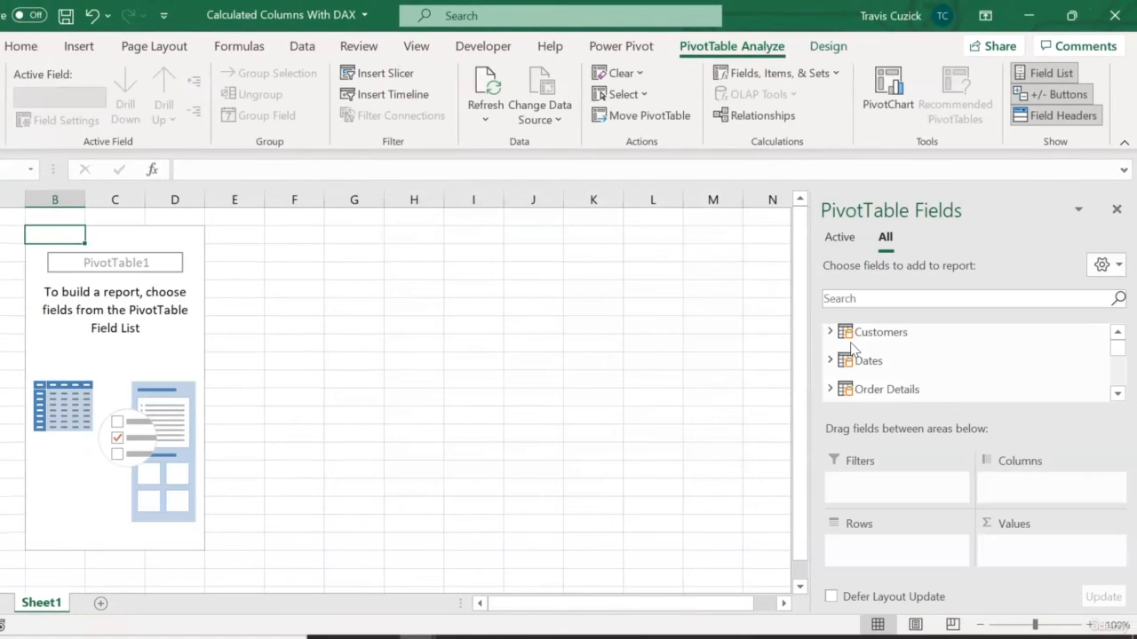
- Add the Name field from the Regions table to the PivotTable's rows
drag(1124, 351, 1116, 373)
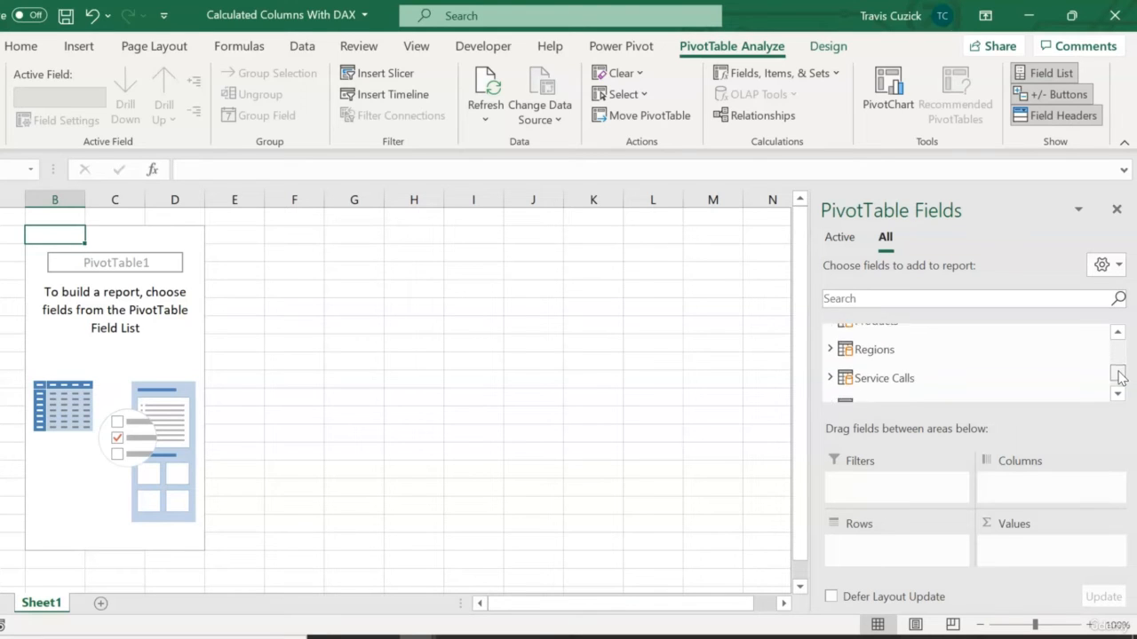
click(830, 347)
drag(882, 381, 888, 544)
- Add the CustomerName field from the Customers table to the PivotTable's rows, beneath the region Name
drag(1117, 371, 1119, 344)
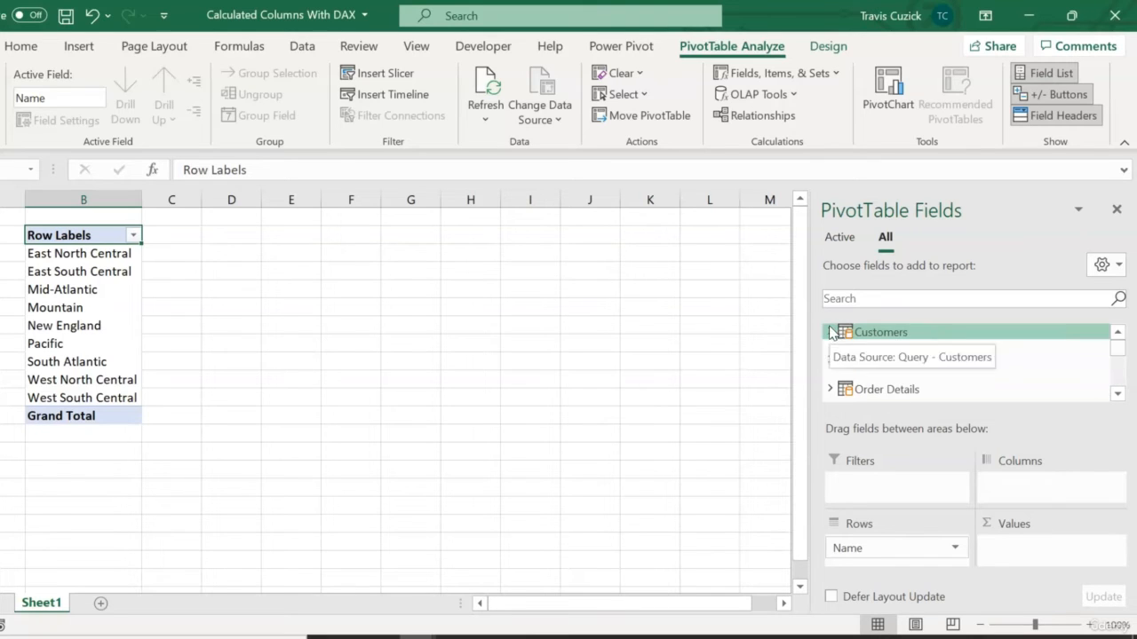
click(941, 332)
scroll(961, 374, down, 5)
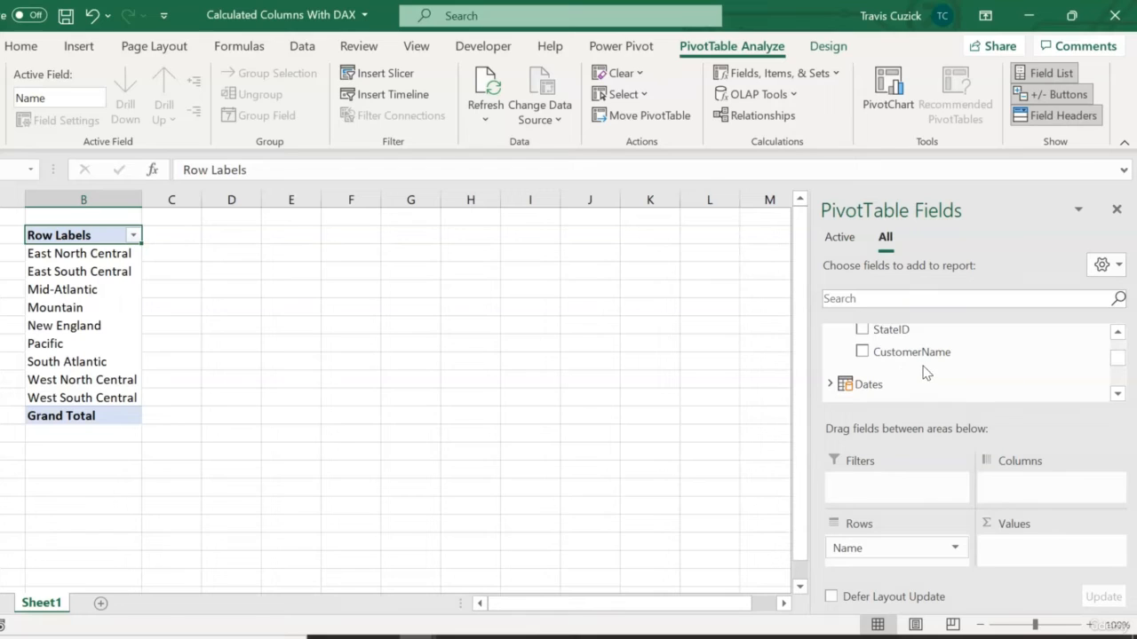
drag(922, 354, 888, 546)
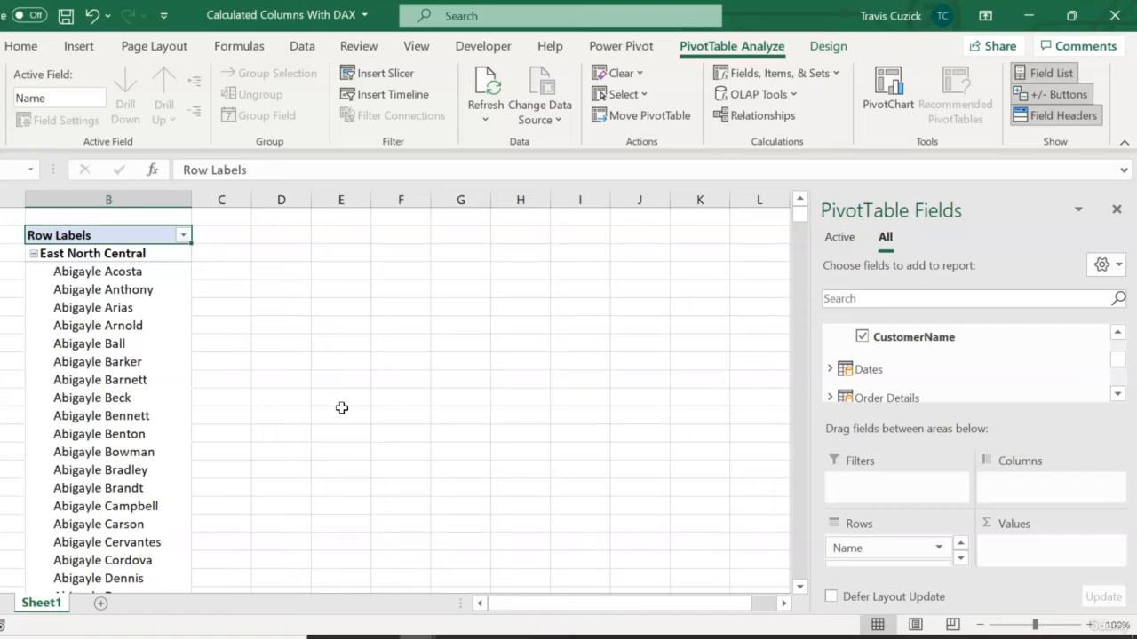
- Switch to Power Pivot and start a new calculated column named CallDurationMinutes in the Service Calls table
mouse_move(418, 634)
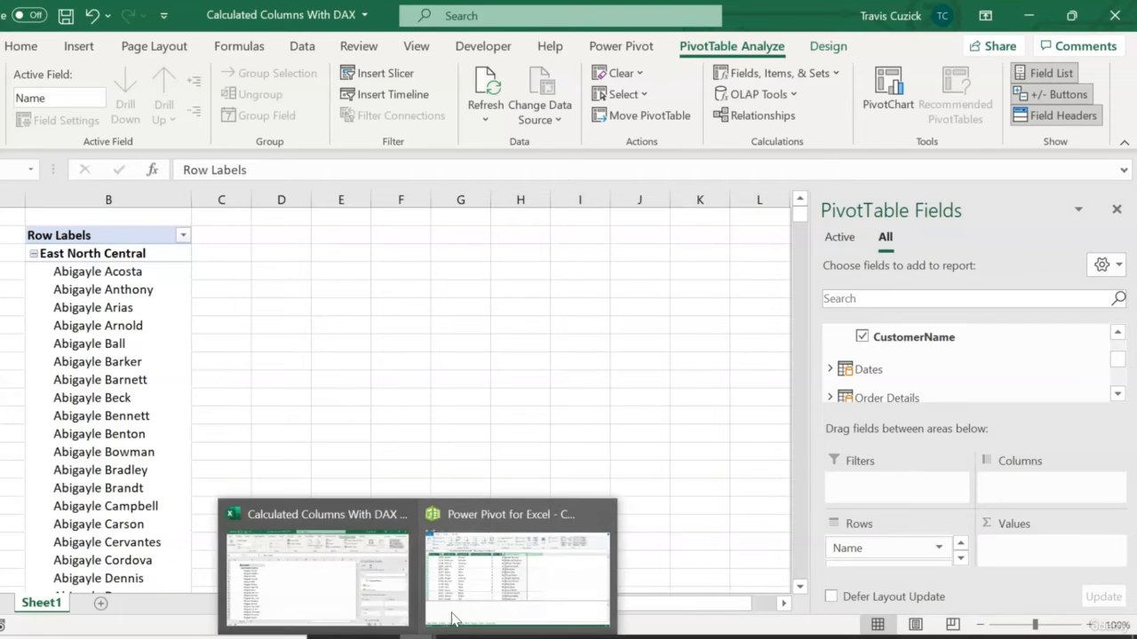
click(491, 593)
click(366, 610)
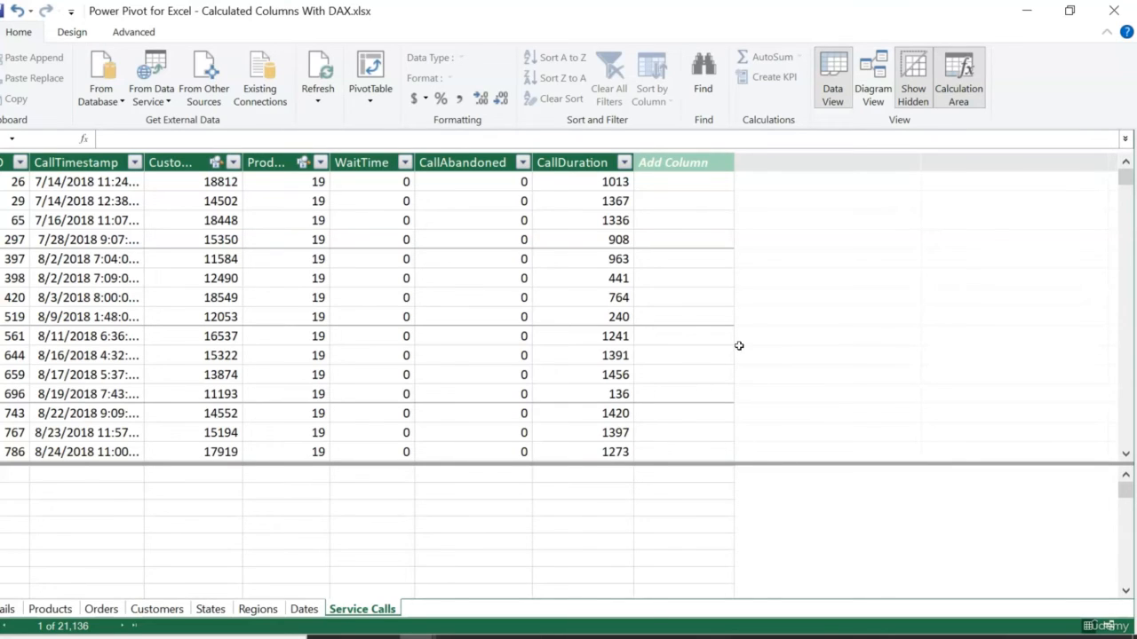
click(684, 183)
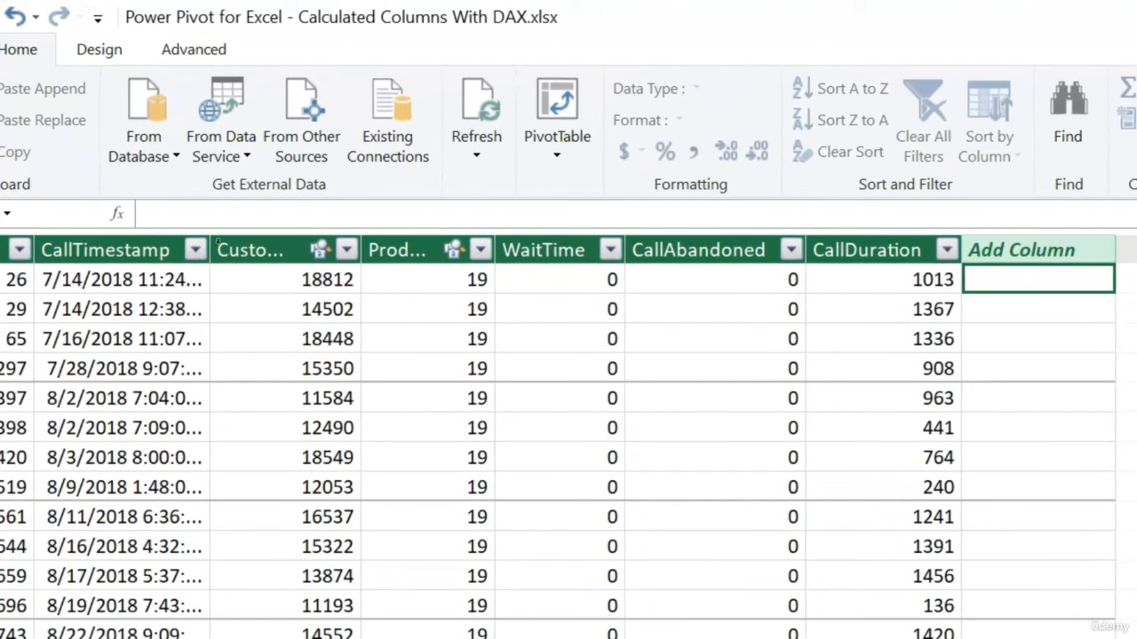
click(222, 207)
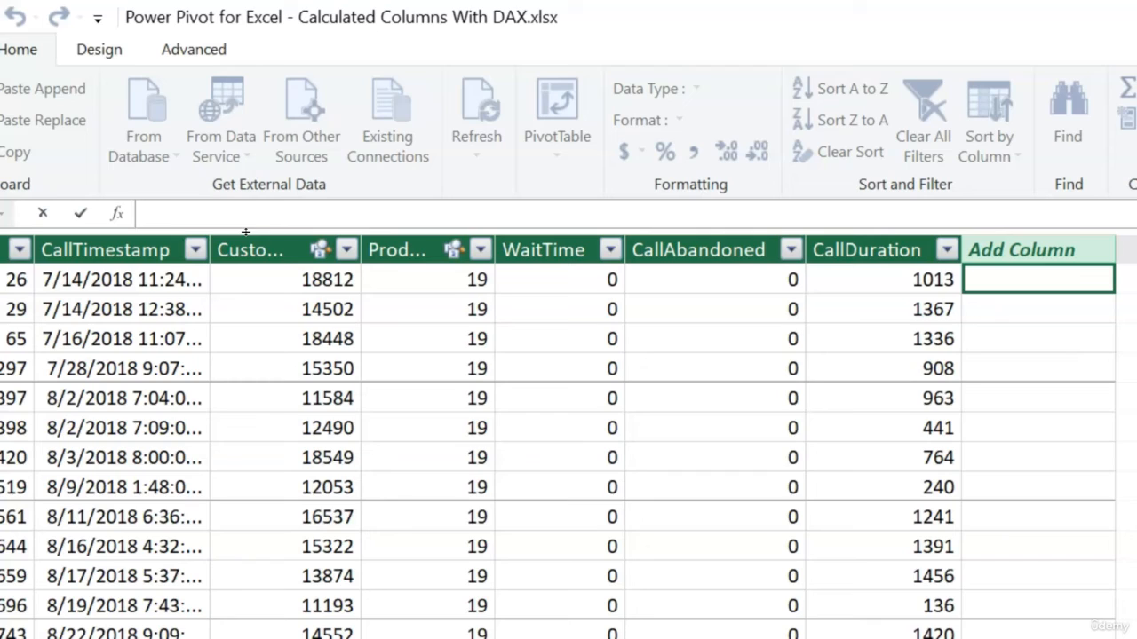
text(CallDurationMinutes:)
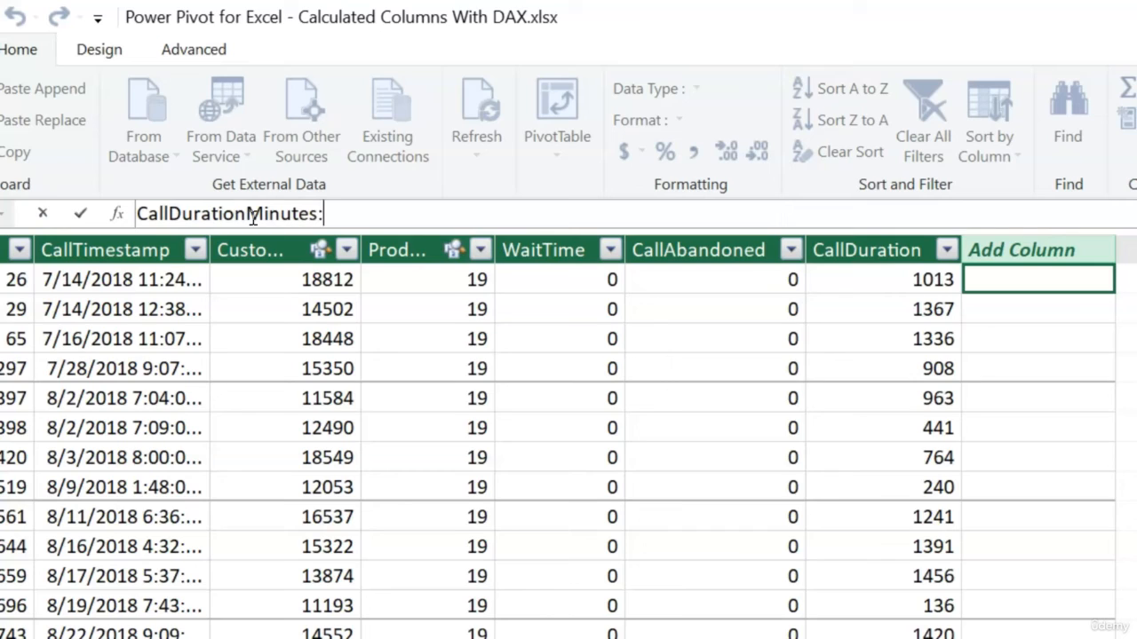
text(=)
- Define CallDurationMinutes with the formula 'Service Calls'[CallDuration]/60
text(call)
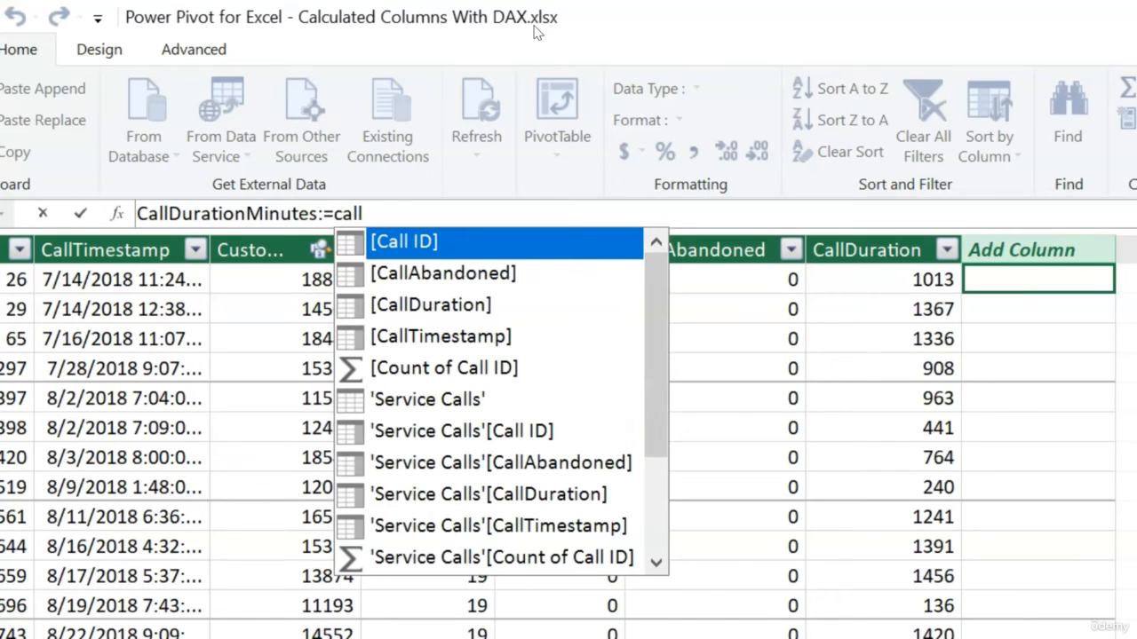
key(Down)
key(Down)
key(Down)
key(Down)
key(Down)
key(Down)
key(Down)
key(Down)
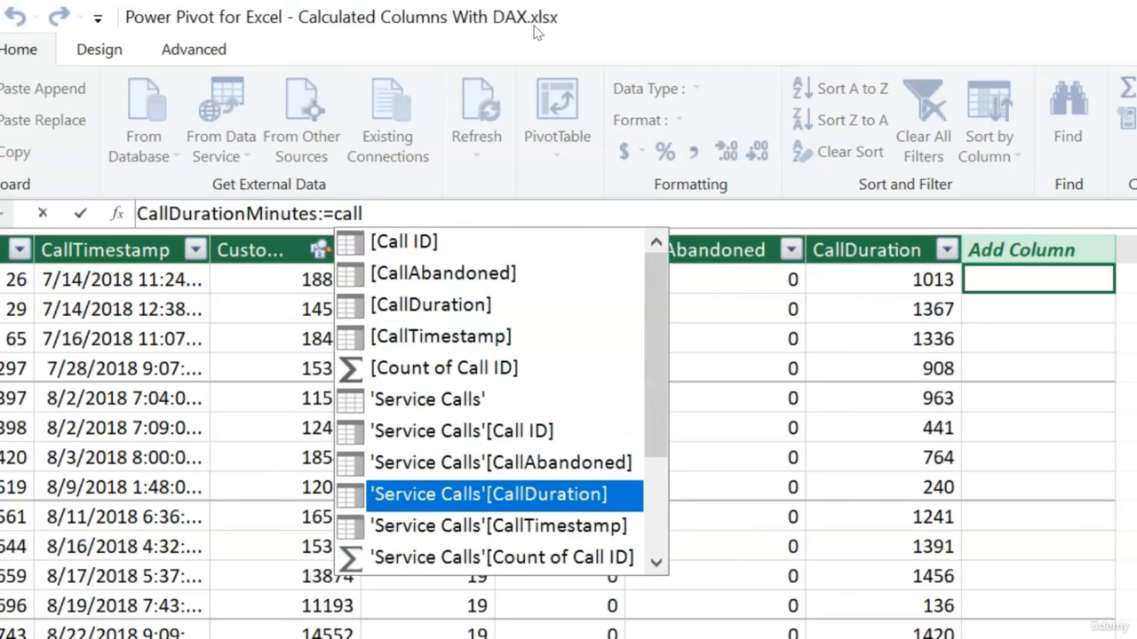
key(Tab)
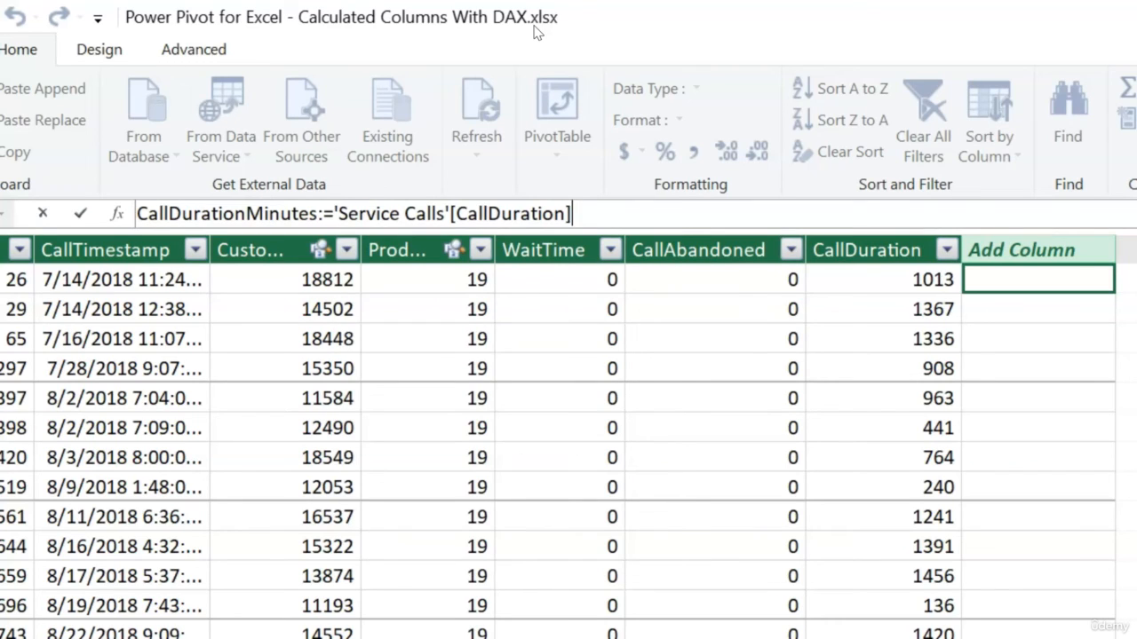
text(/60)
key(Return)
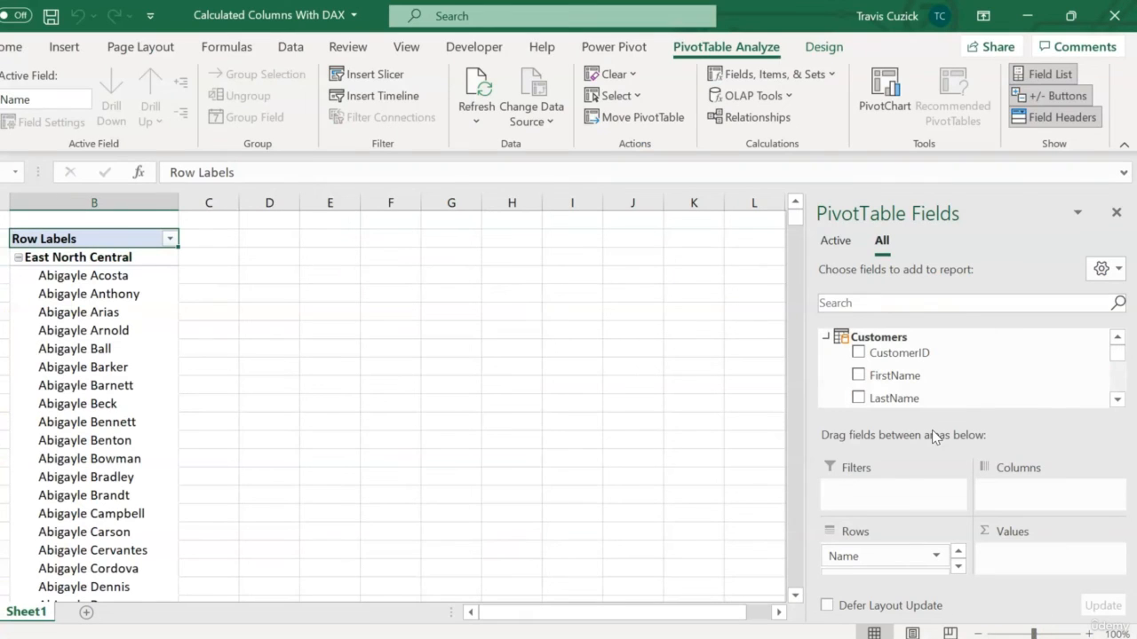
- Add the CallDurationMinutes field from the Service Calls table to the PivotTable's values
click(826, 337)
scroll(1114, 399, down, 5)
scroll(1114, 401, down, 1)
click(825, 371)
scroll(1117, 387, down, 2)
scroll(1119, 387, down, 1)
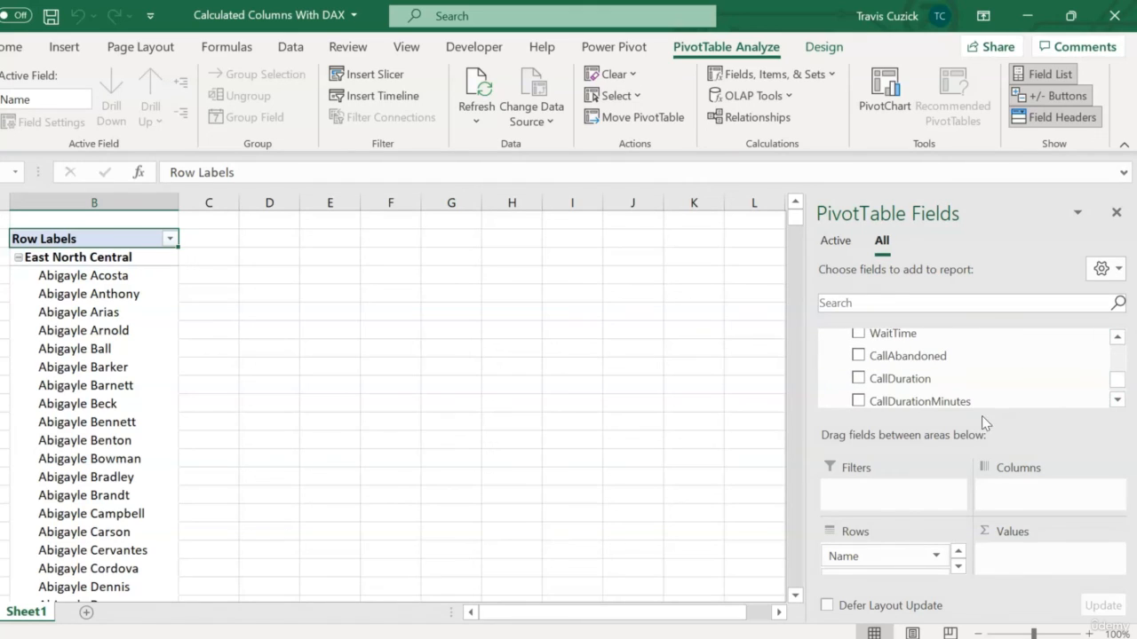
drag(910, 398, 1063, 573)
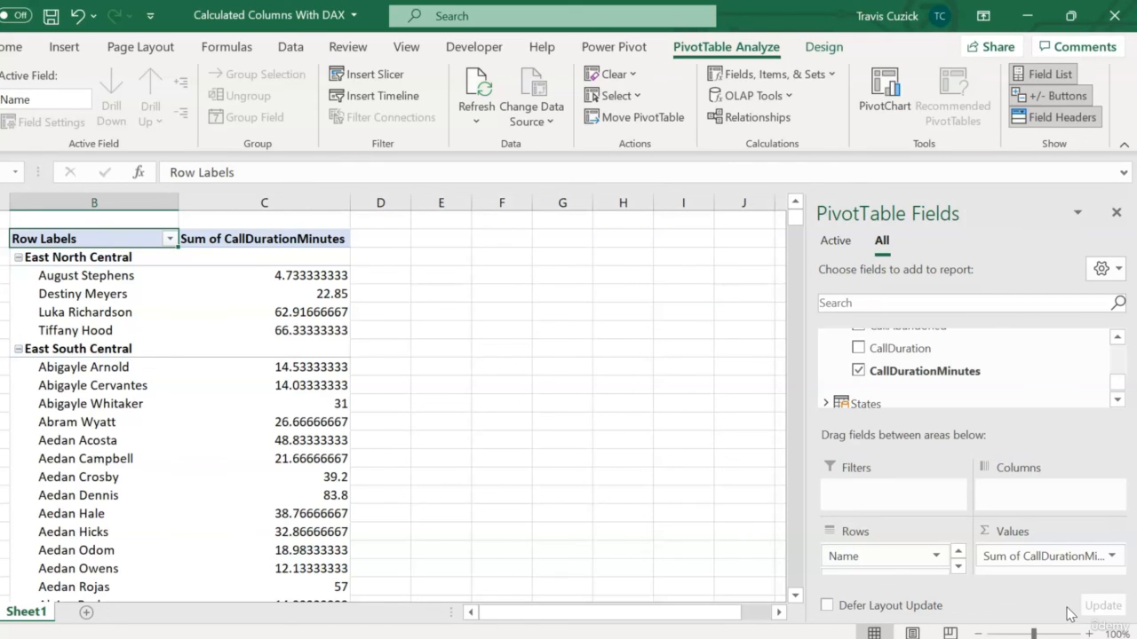
- Summarize the CallDurationMinutes value field by Average and format it as Number with 1 decimal place
click(1111, 556)
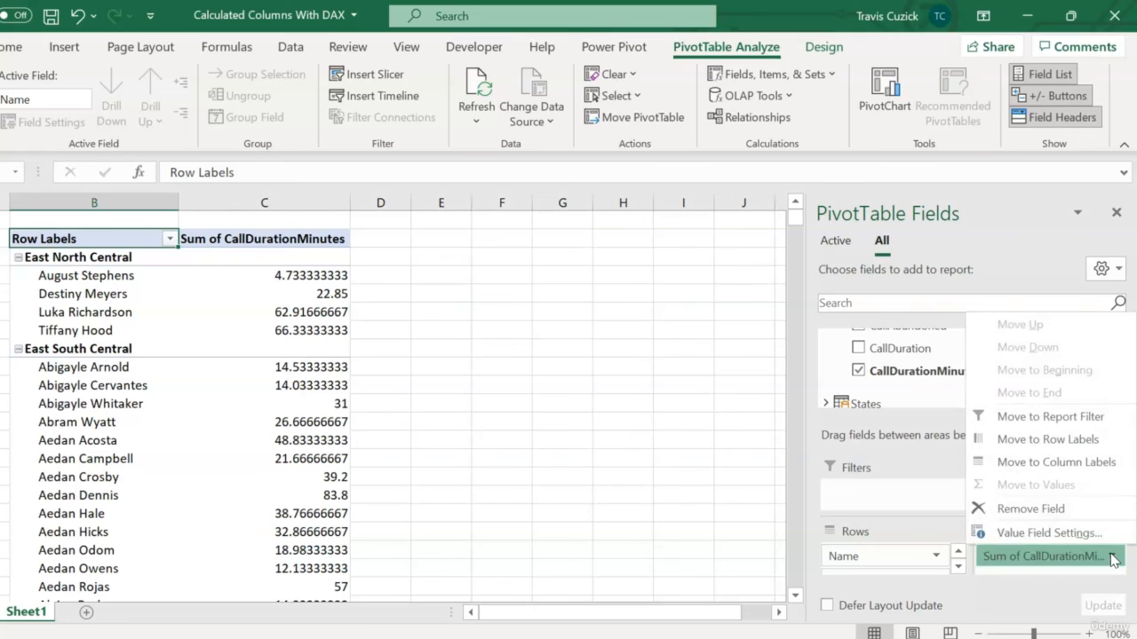
click(1070, 533)
click(427, 378)
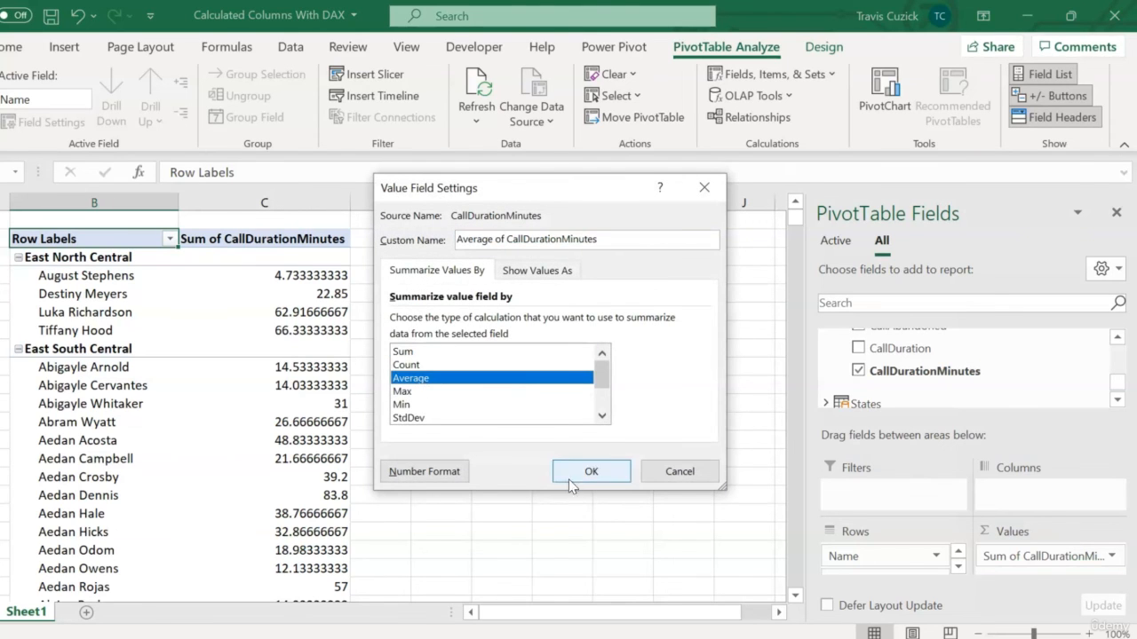
click(441, 476)
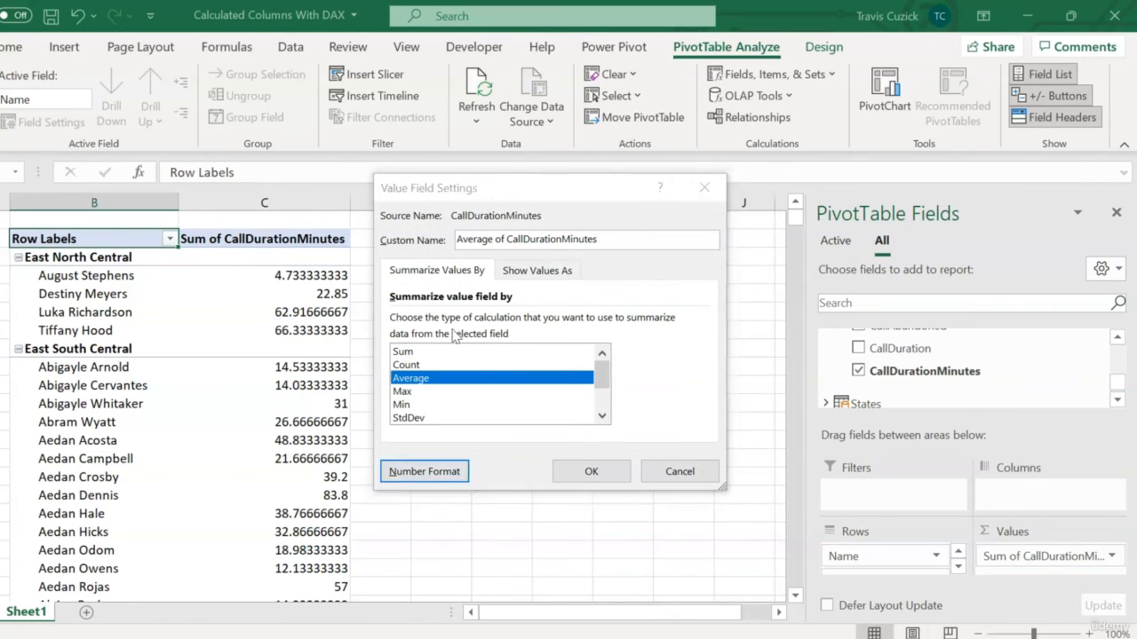
click(353, 193)
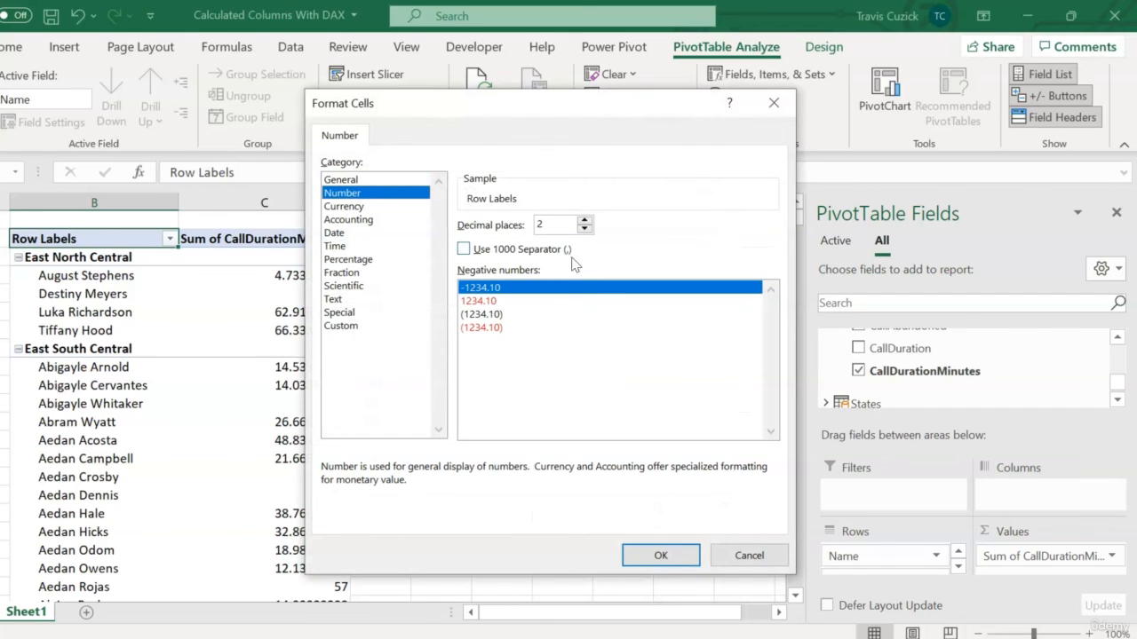
click(583, 230)
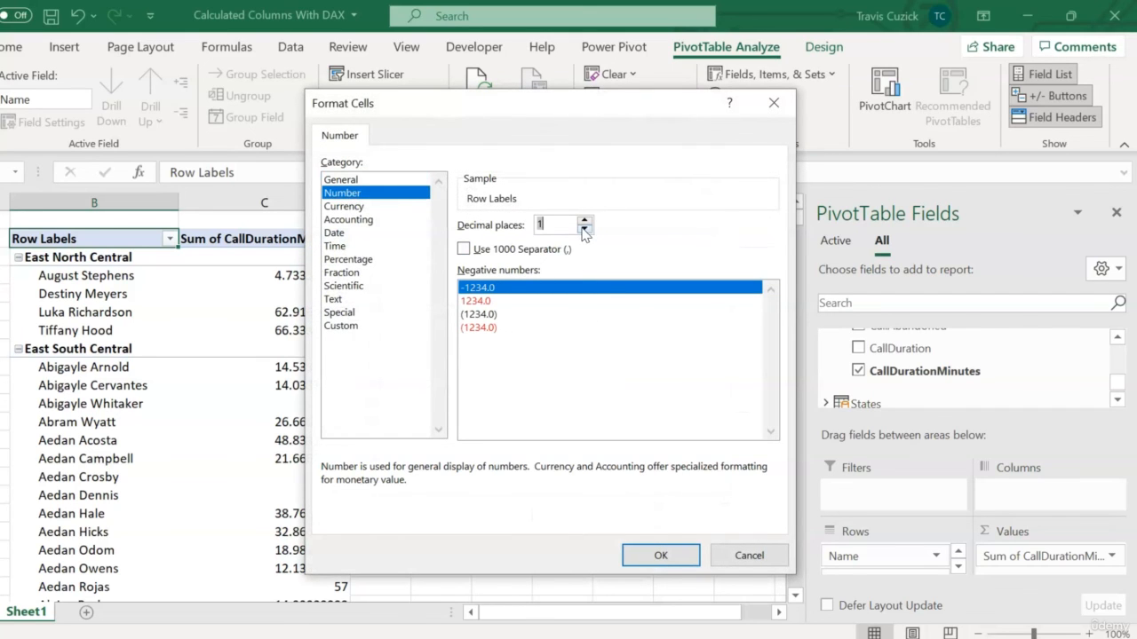
click(661, 555)
click(591, 471)
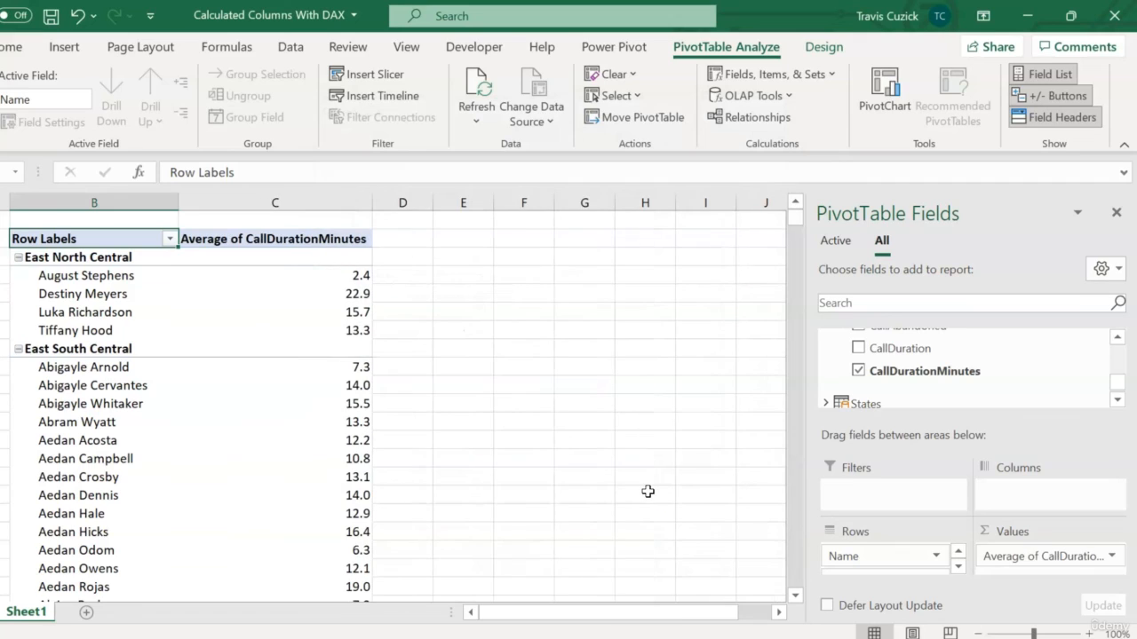